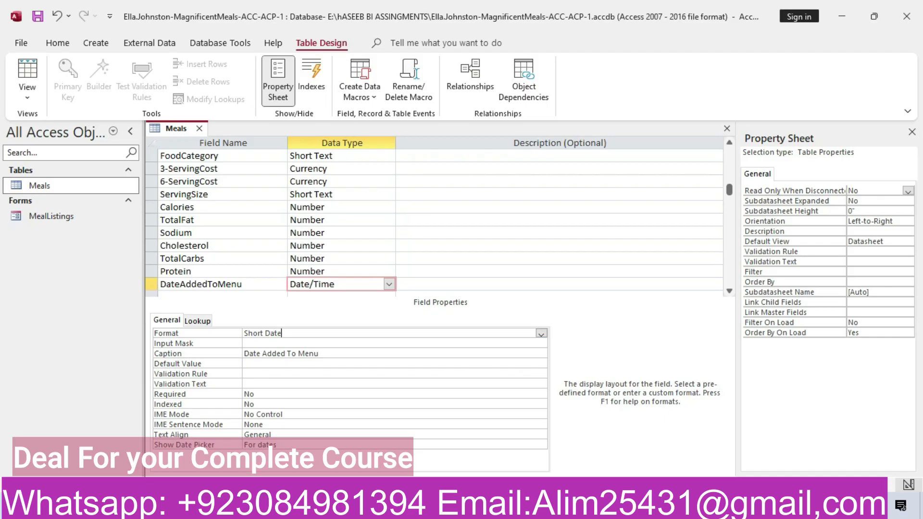
# - Check the SIMnet instructions and set the Required property of the DateAddedToMenu field to Yes in Access
pyautogui.click(317, 506)
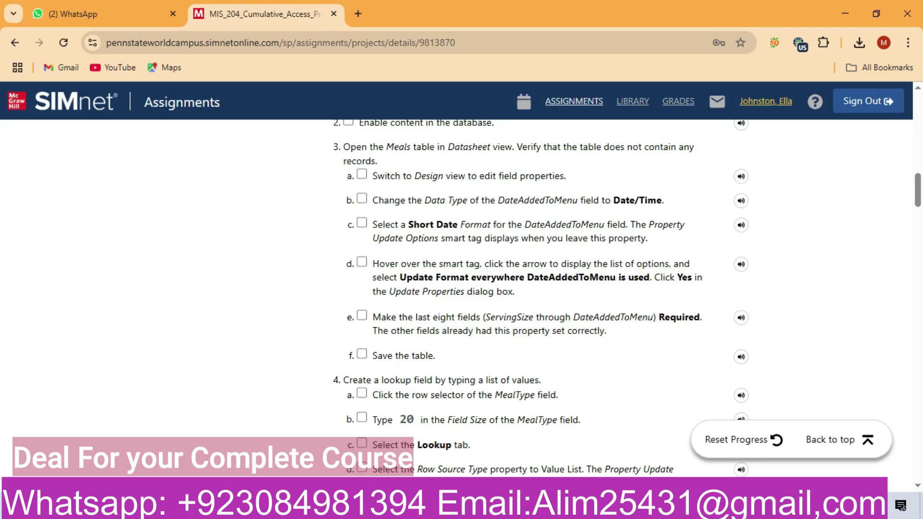
pyautogui.click(348, 505)
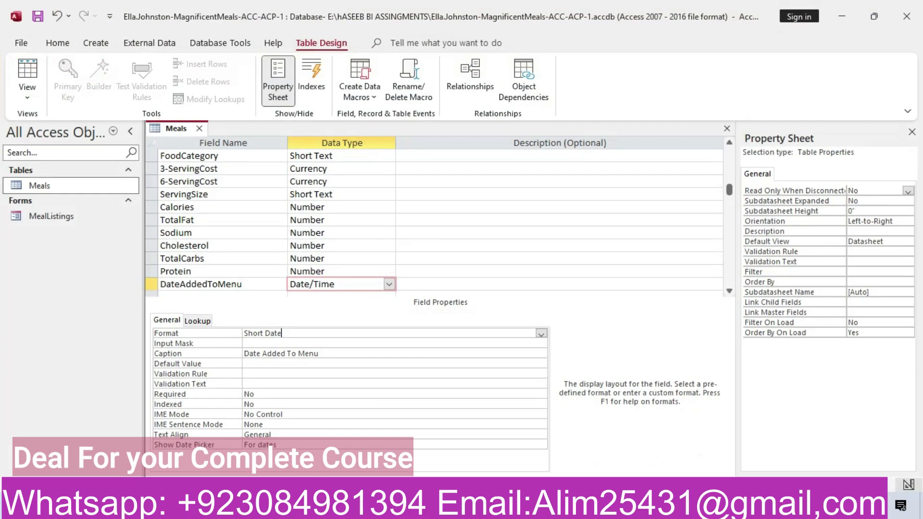
pyautogui.scroll(-1, 432, 217)
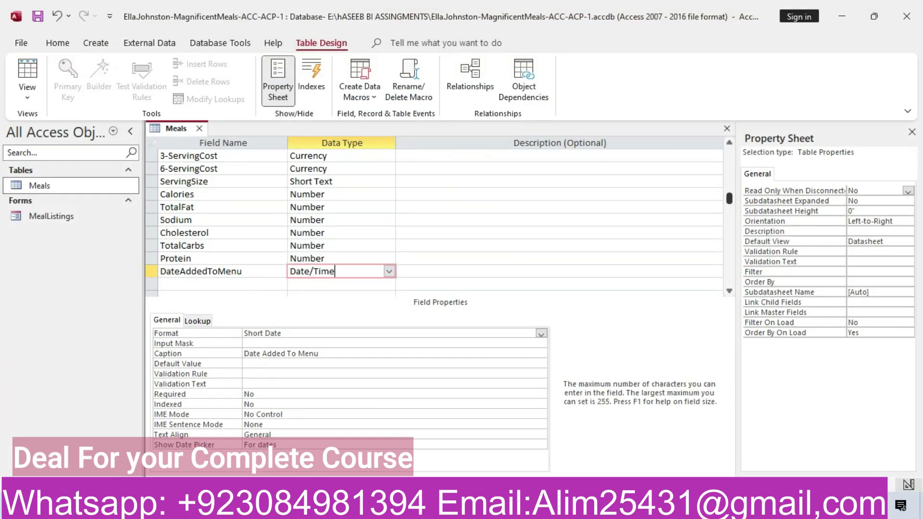
pyautogui.scroll(1, 432, 216)
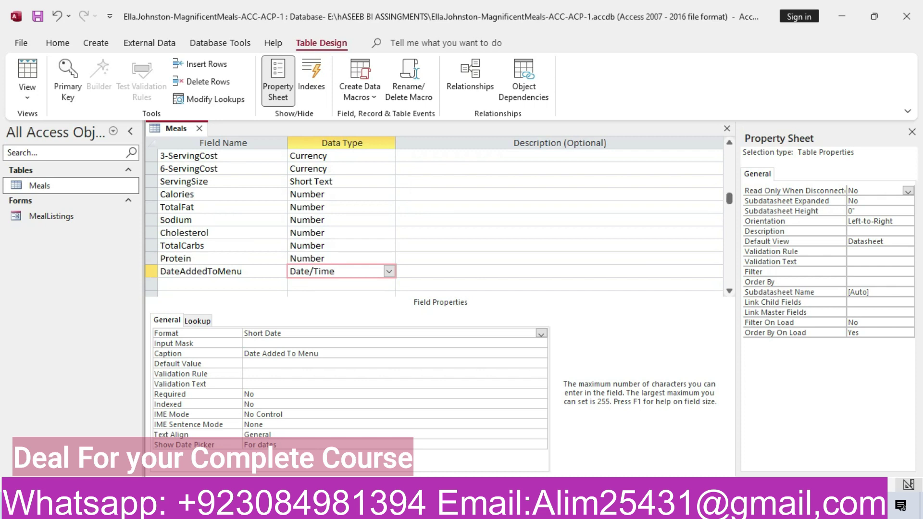
pyautogui.click(541, 404)
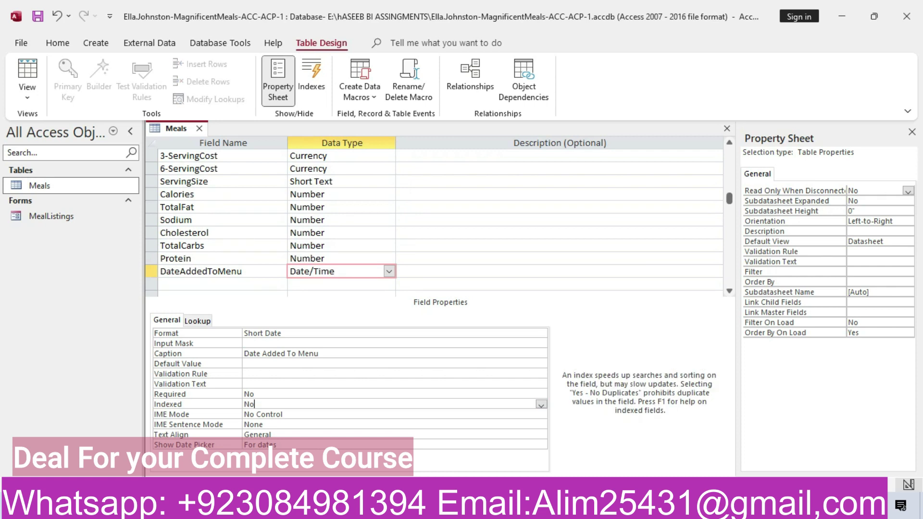
pyautogui.hotkey('alt', 'Tab')
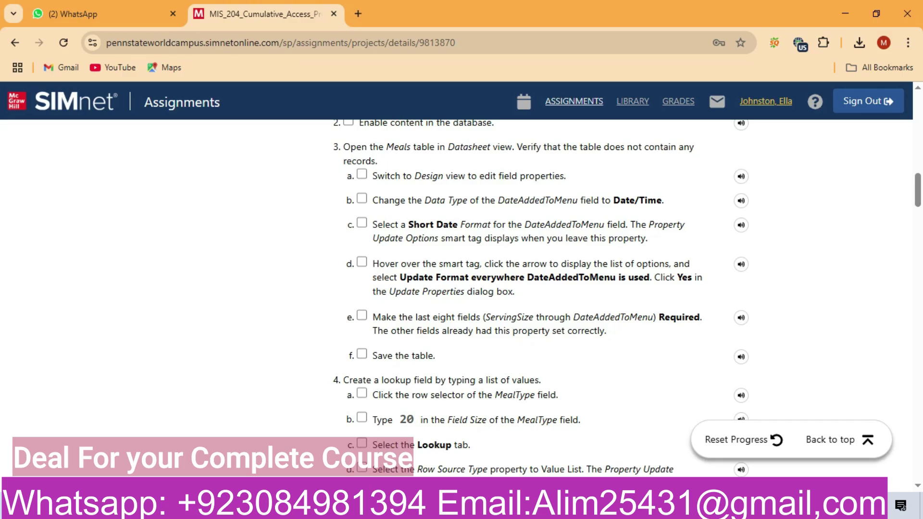
pyautogui.click(278, 505)
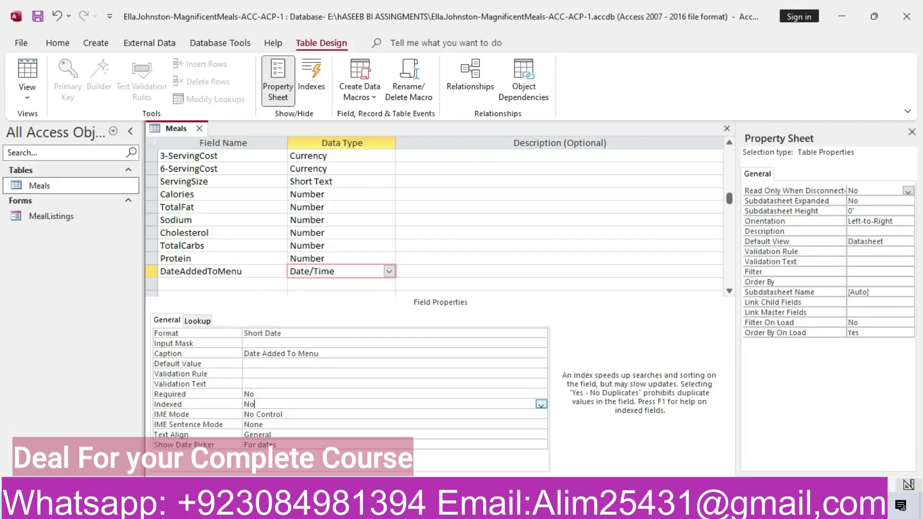
pyautogui.click(541, 394)
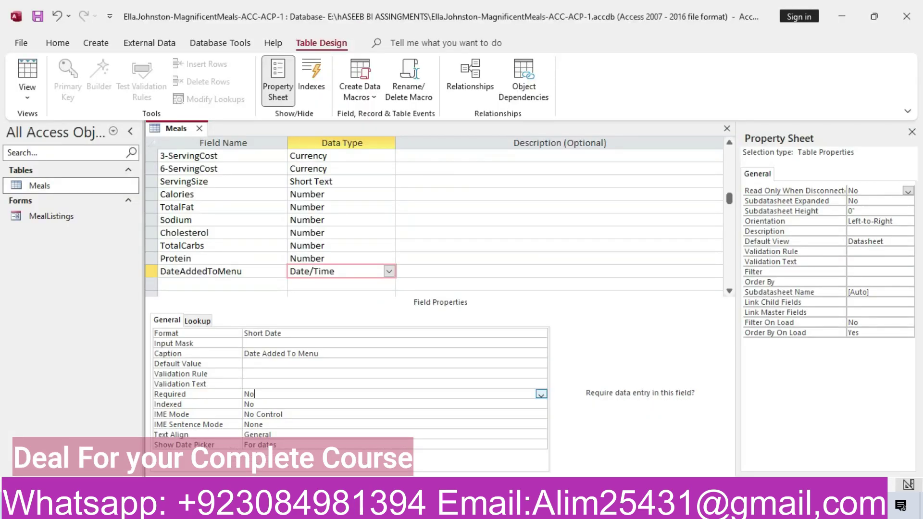
pyautogui.click(541, 394)
pyautogui.click(269, 404)
# - Check the SIMnet instructions again, save the Meals table in Access and close it
pyautogui.hotkey('alt', 'Tab')
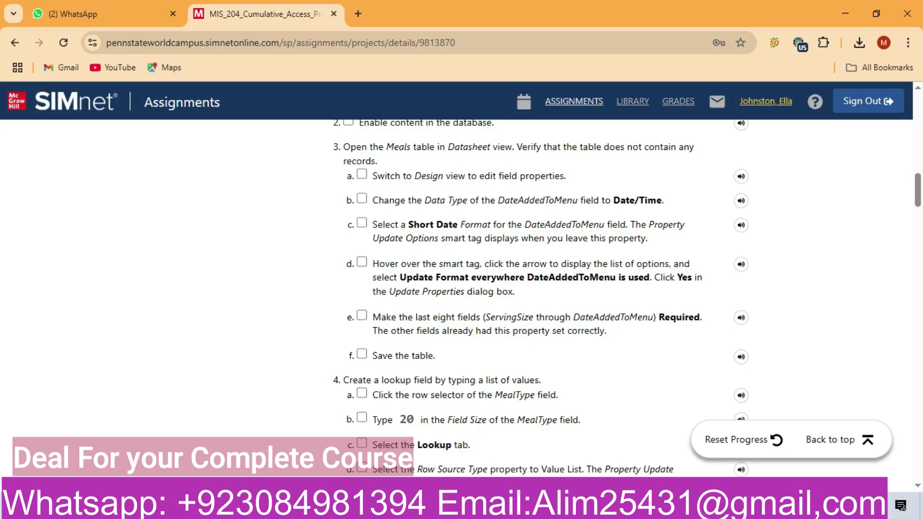
pyautogui.hotkey('alt', 'Tab')
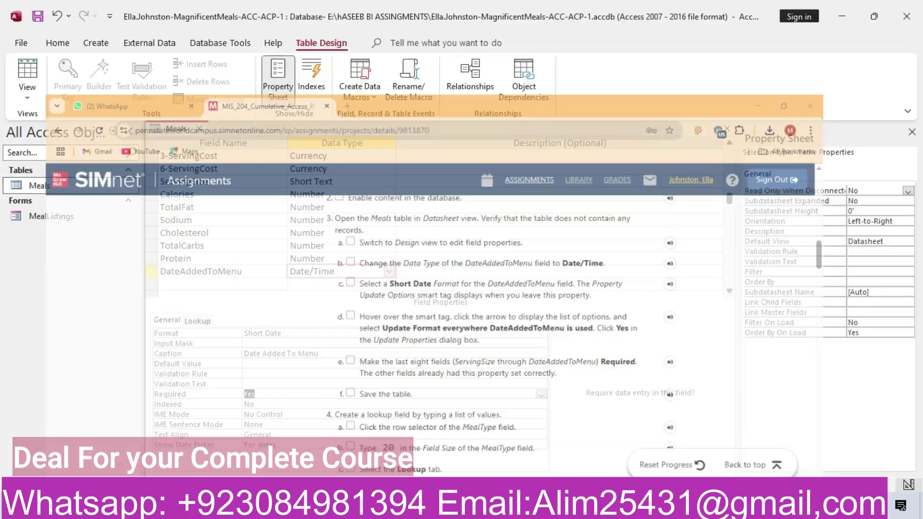
pyautogui.rightClick(172, 125)
pyautogui.click(204, 135)
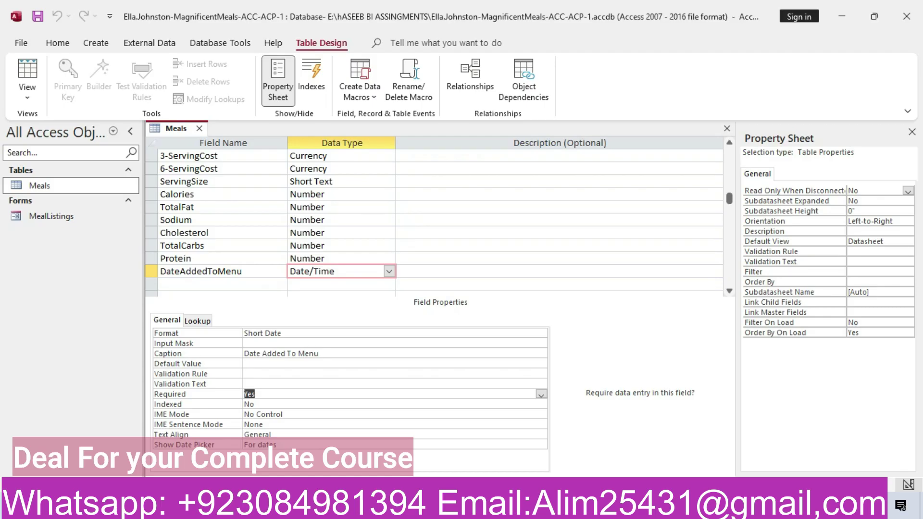
pyautogui.hotkey('ctrl', 'w')
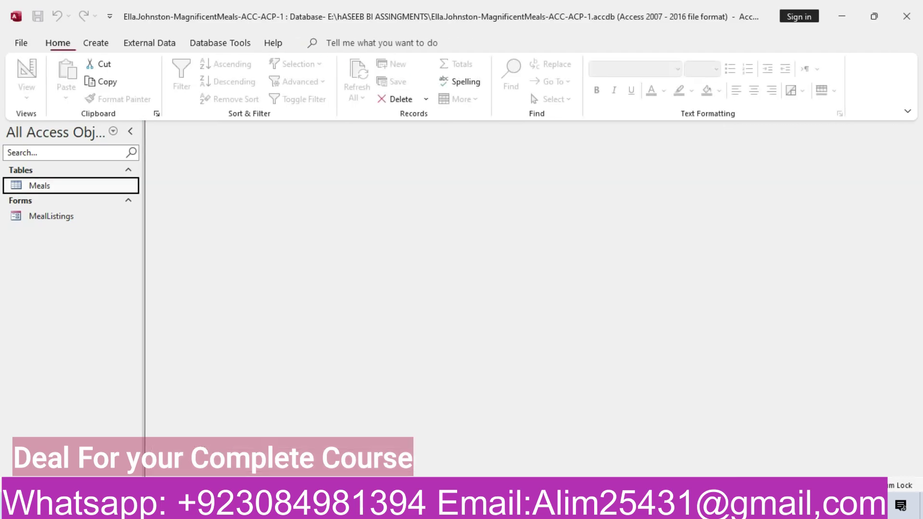
# - Review the lookup field instructions in SIMnet and open the Meals table in Design view in Access
pyautogui.hotkey('alt', 'Tab')
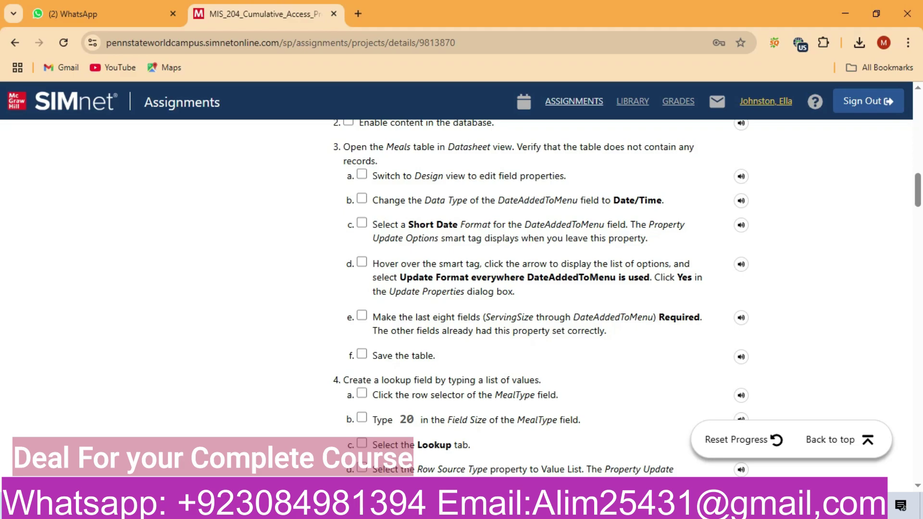
pyautogui.scroll(-3, 528, 298)
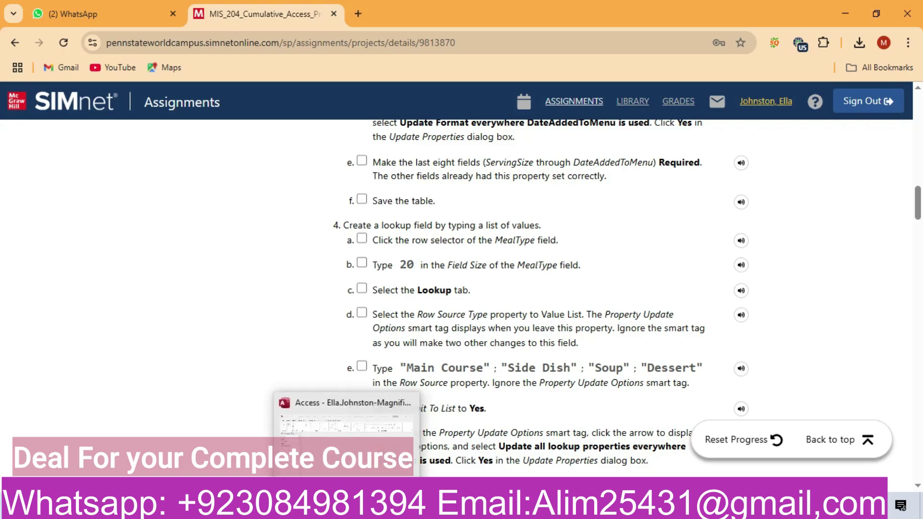
pyautogui.click(337, 420)
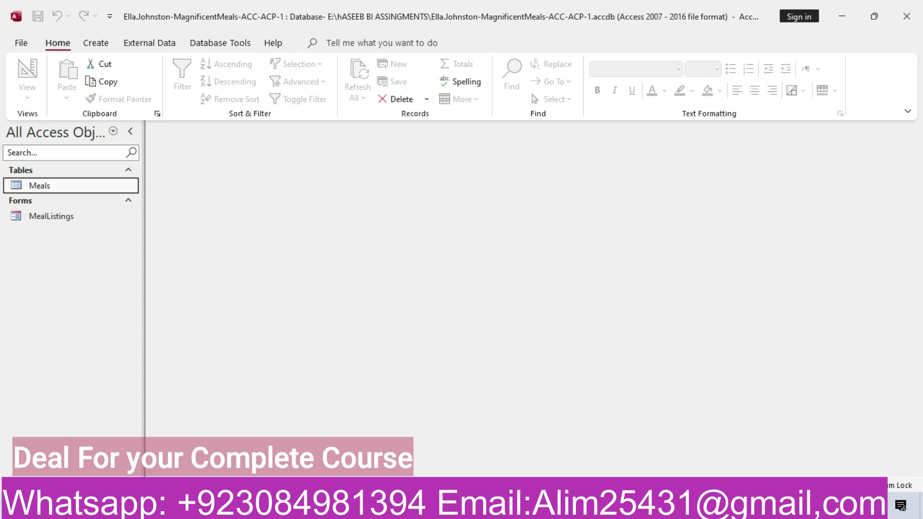
pyautogui.rightClick(55, 185)
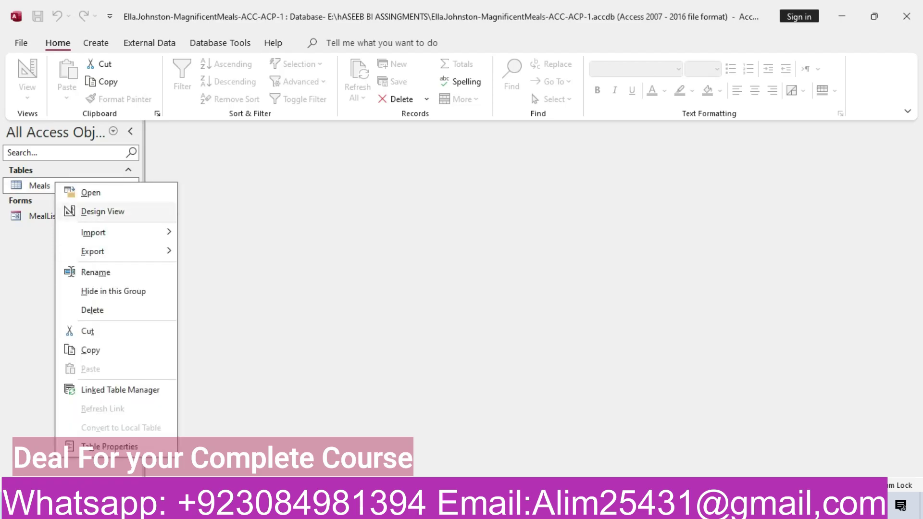
pyautogui.click(101, 211)
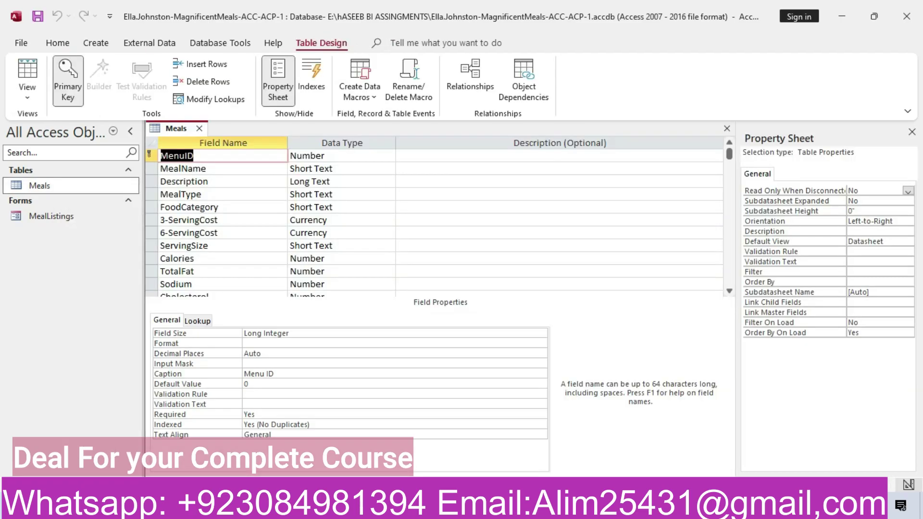
# - Select the MealType field's row and set its Field Size to 20 as instructed in SIMnet
pyautogui.click(203, 194)
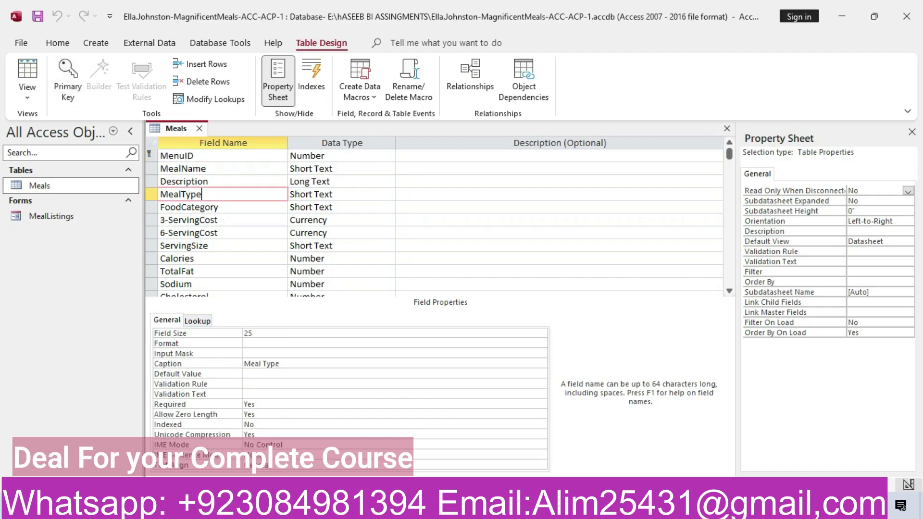
pyautogui.click(152, 195)
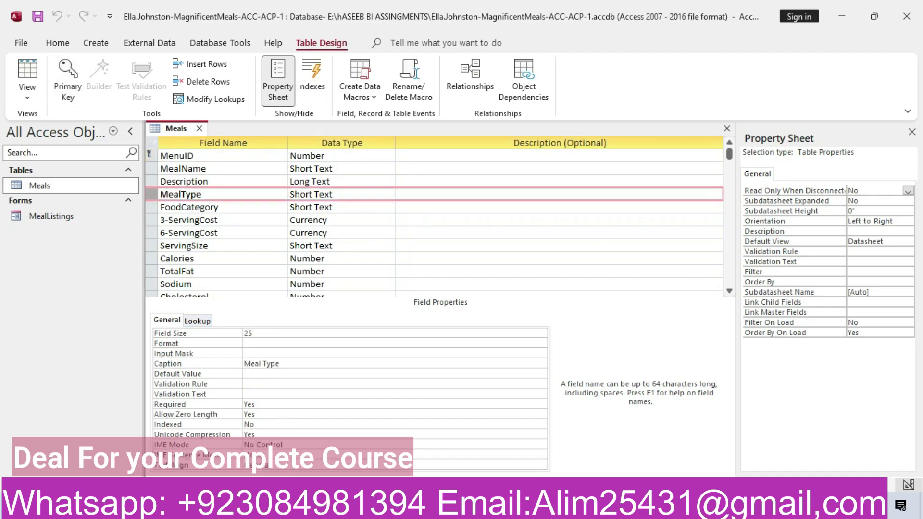
pyautogui.hotkey('alt', 'Tab')
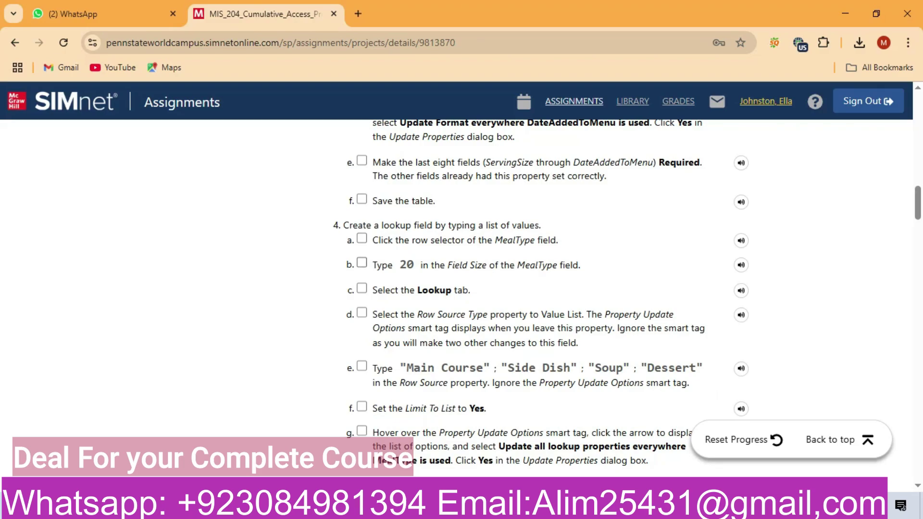
pyautogui.hotkey('alt', 'Tab')
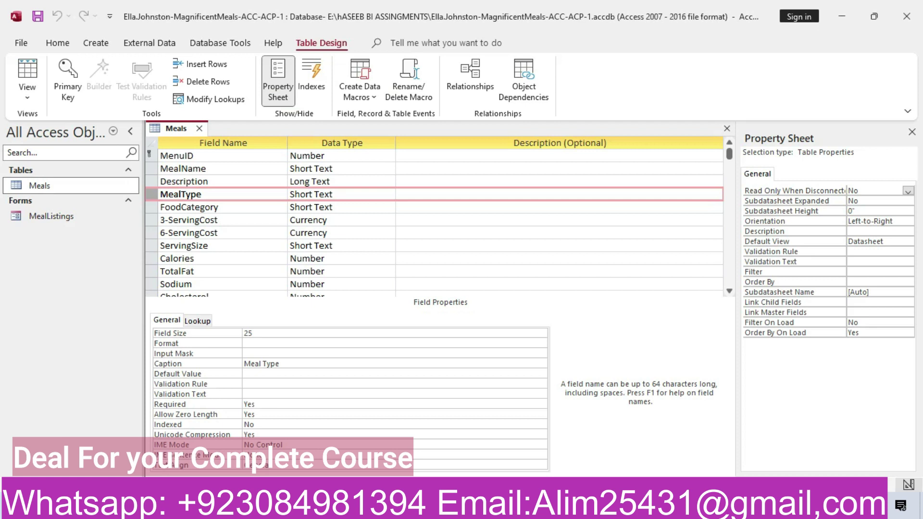
pyautogui.click(252, 333)
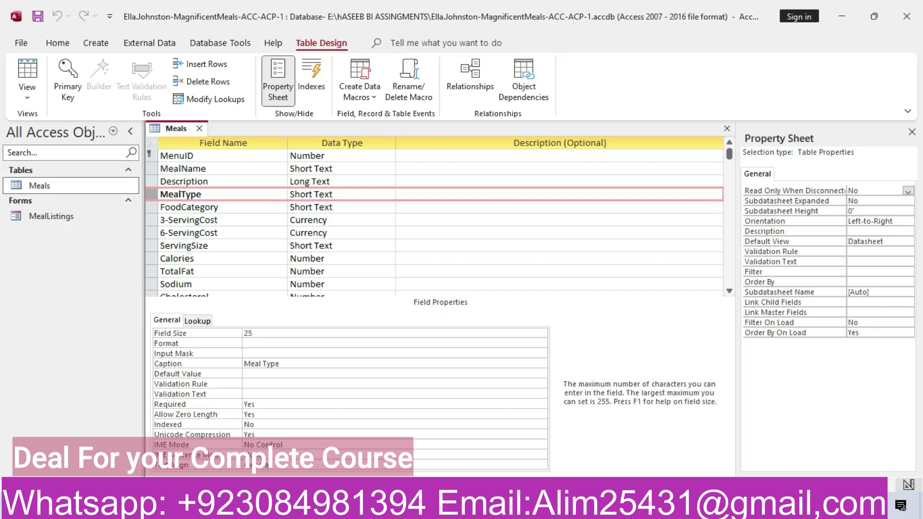
pyautogui.press('BackSpace')
pyautogui.press('BackSpace')
pyautogui.write('20')
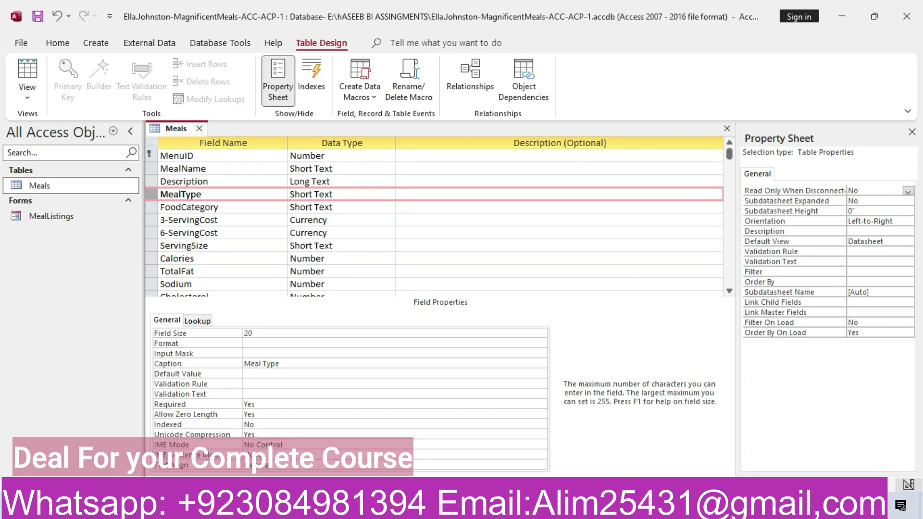
# - Display the lookup properties of the MealType field in Access and check the SIMnet instructions for the values required
pyautogui.hotkey('alt', 'Tab')
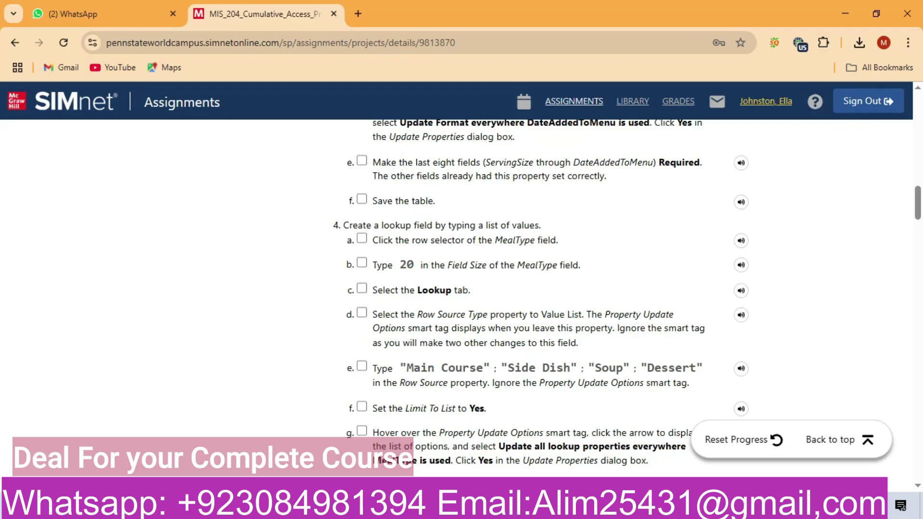
pyautogui.hotkey('alt', 'Tab')
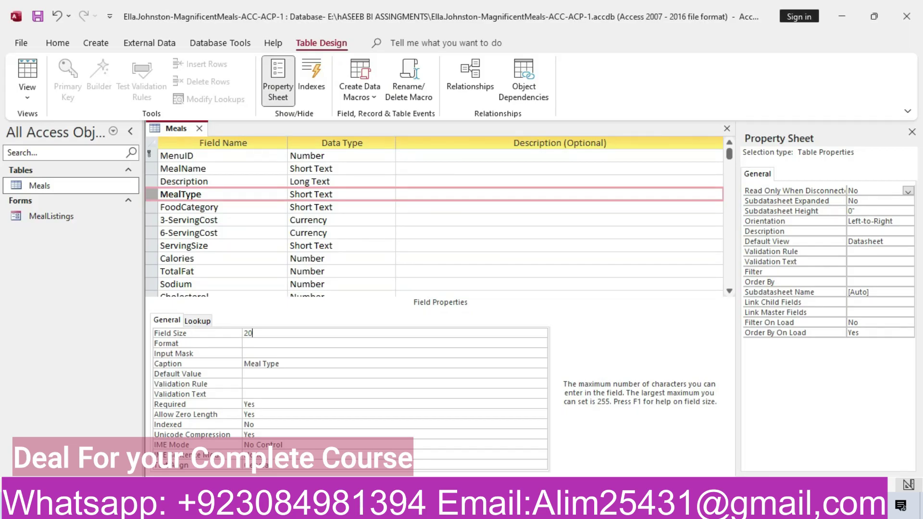
pyautogui.click(389, 195)
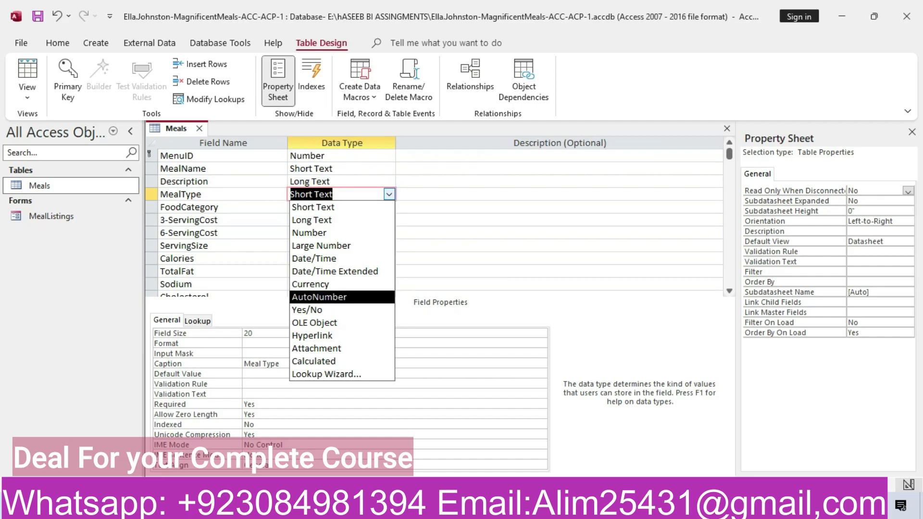
pyautogui.click(197, 320)
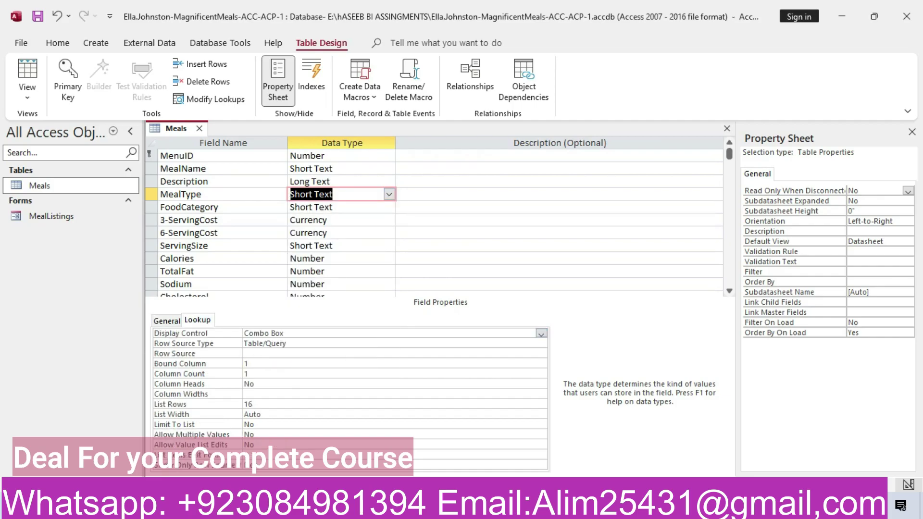
pyautogui.hotkey('alt', 'Tab')
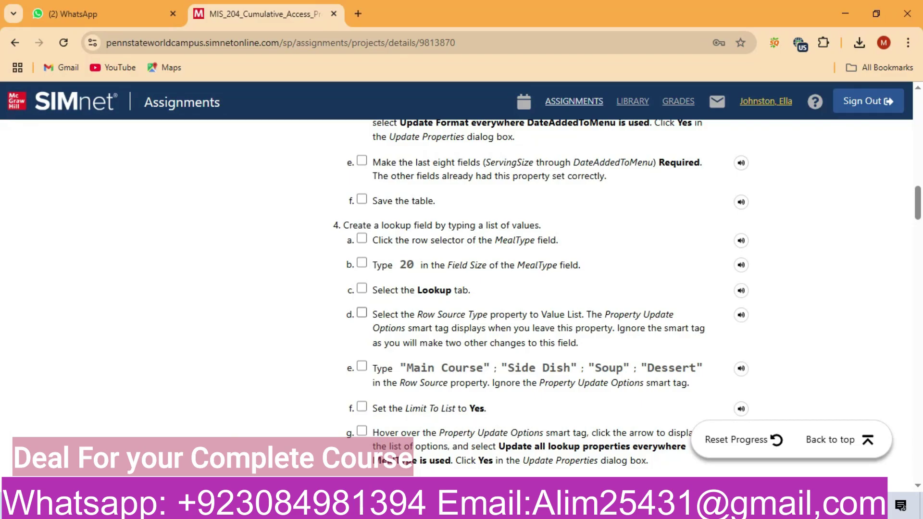
pyautogui.hotkey('alt', 'Tab')
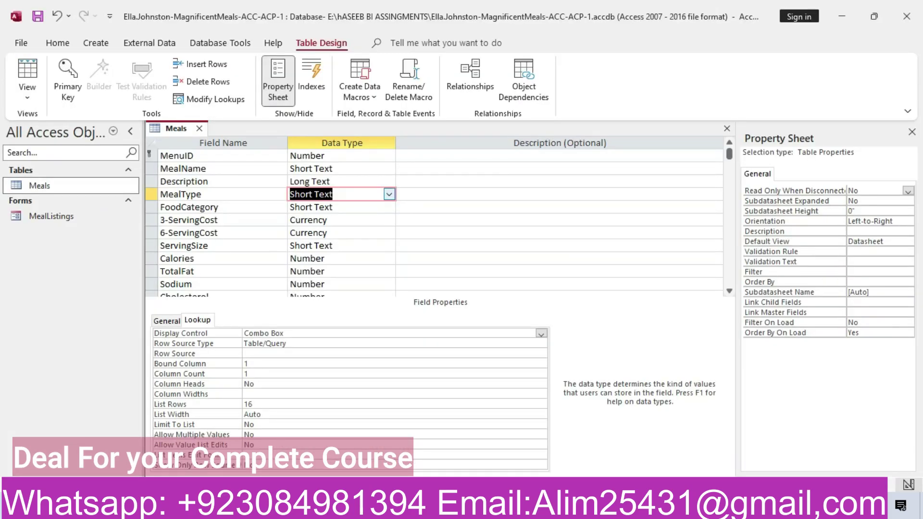
pyautogui.click(383, 354)
pyautogui.hotkey('alt', 'Down')
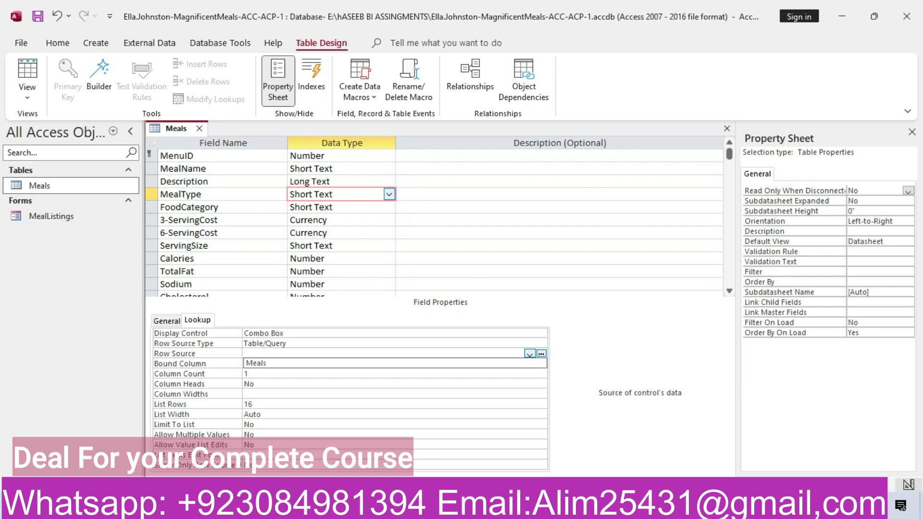
pyautogui.click(541, 354)
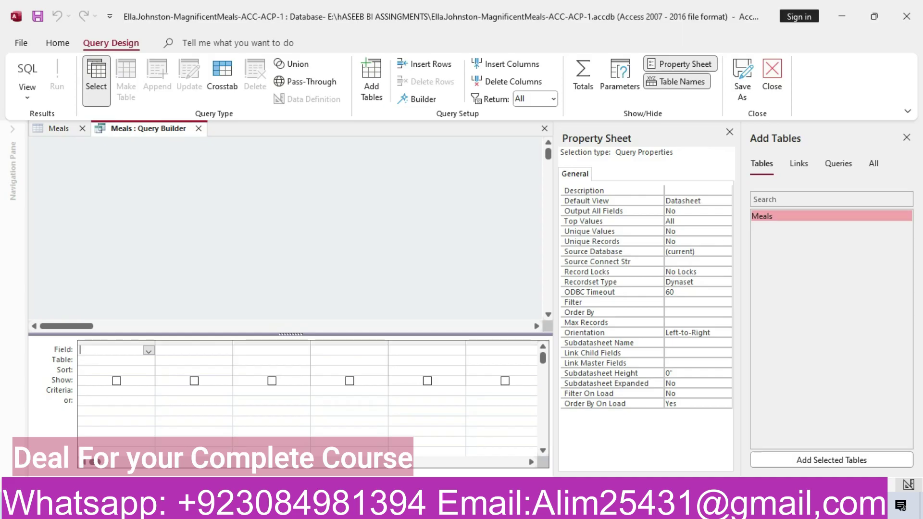
pyautogui.click(199, 129)
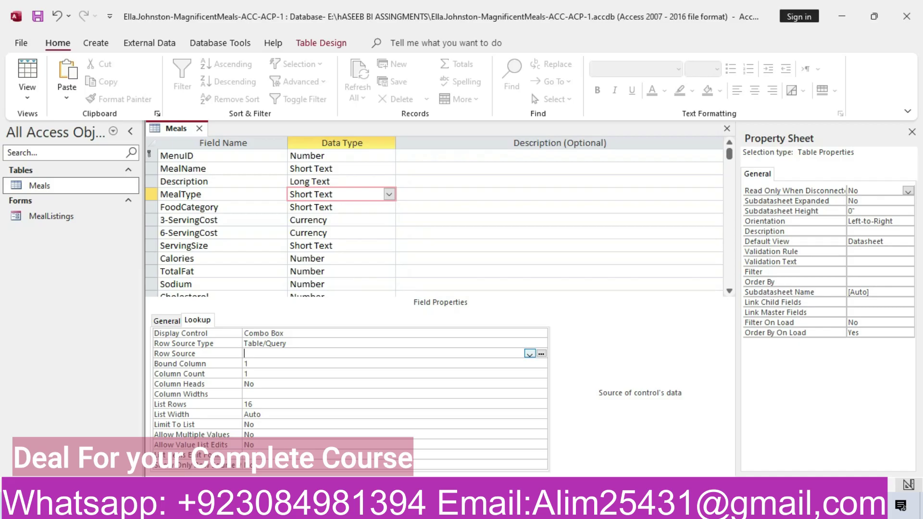
# - Copy the MealType value list from SIMnet, close the Query Builder in Access and set Row Source to "Main Course";"Side Dish";"Soup";"Dessert"
pyautogui.click(541, 354)
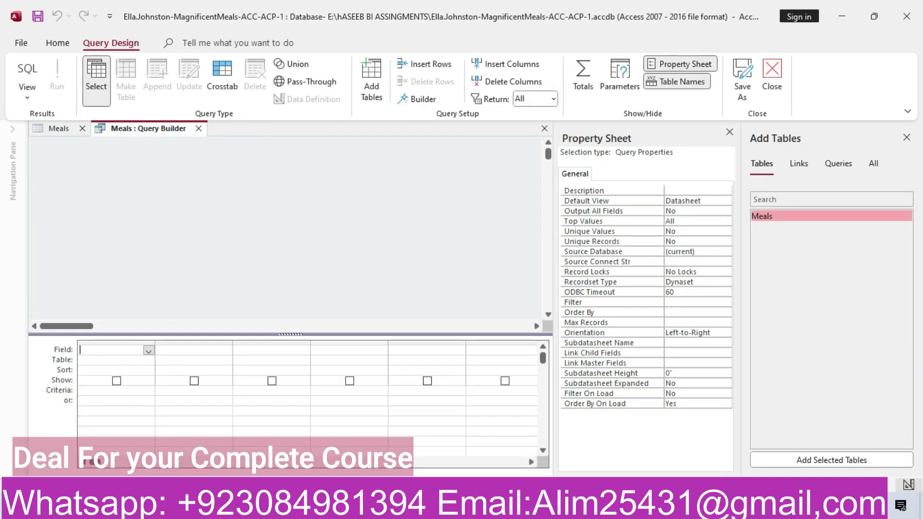
pyautogui.hotkey('alt', 'Tab')
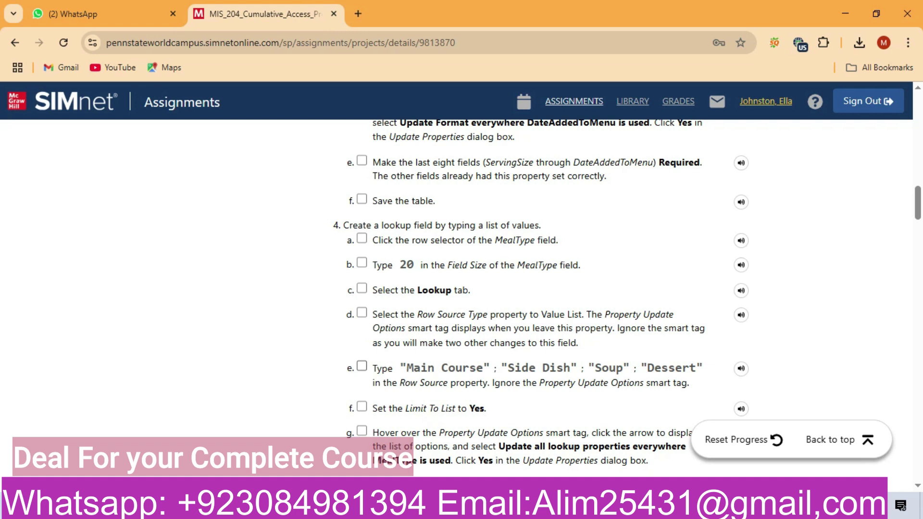
pyautogui.moveTo(400, 368); pyautogui.dragTo(703, 368)
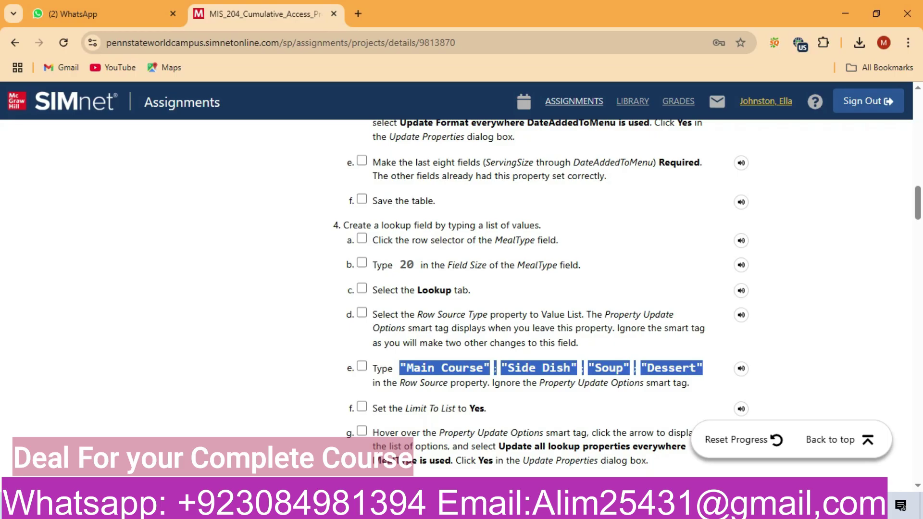
pyautogui.hotkey('alt', 'Tab')
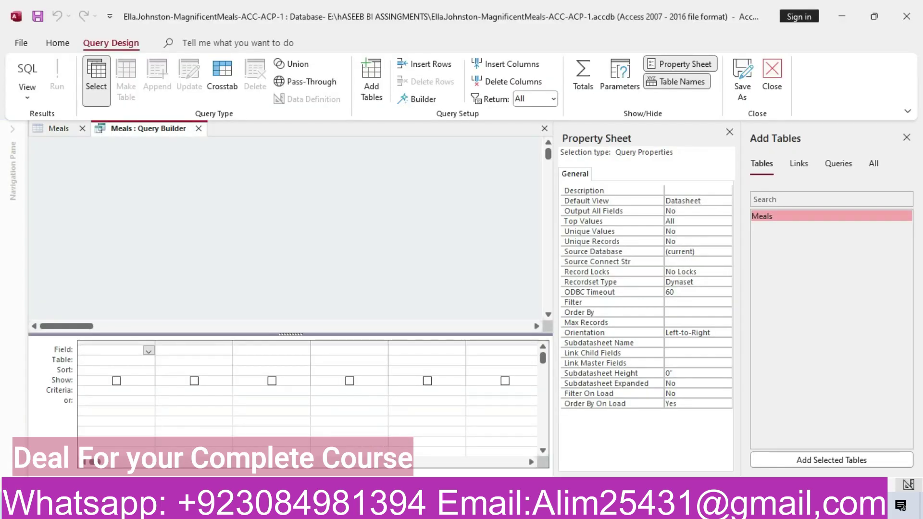
pyautogui.click(544, 129)
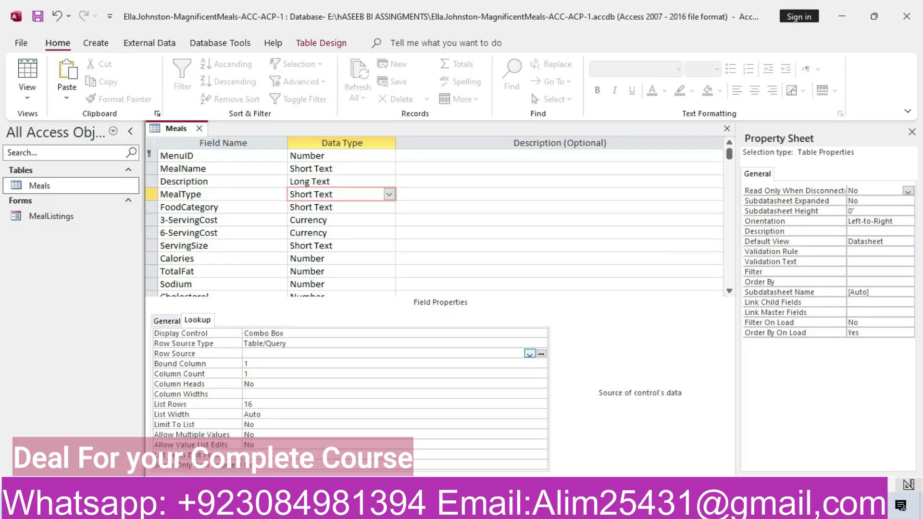
pyautogui.write('"Main Course";"Side Dish";"Soup";"Dessert"')
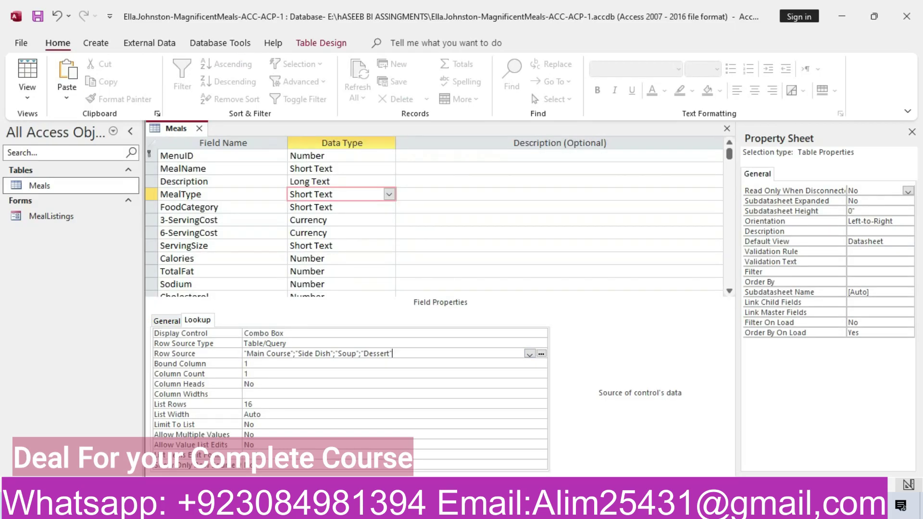
# - Check the next SIMnet instruction and set the MealType field's Limit To List property to Yes in Access
pyautogui.hotkey('alt', 'Tab')
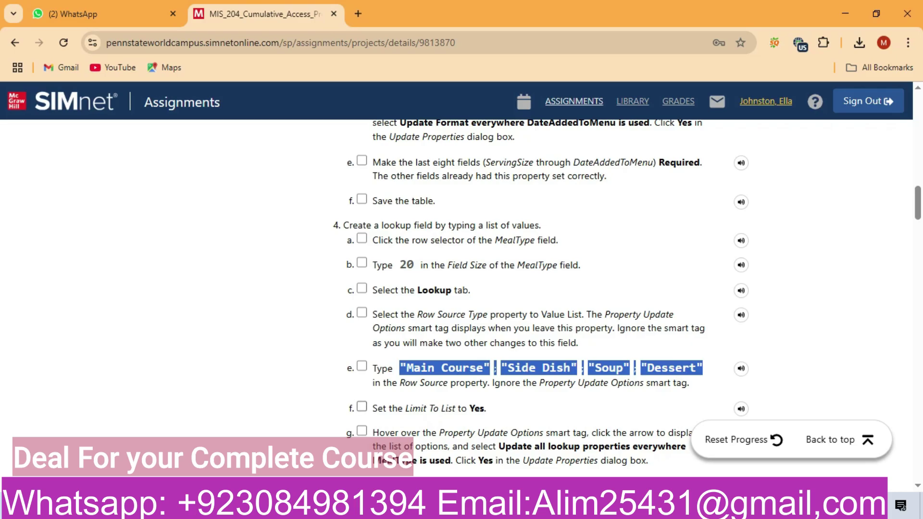
pyautogui.hotkey('alt', 'Tab')
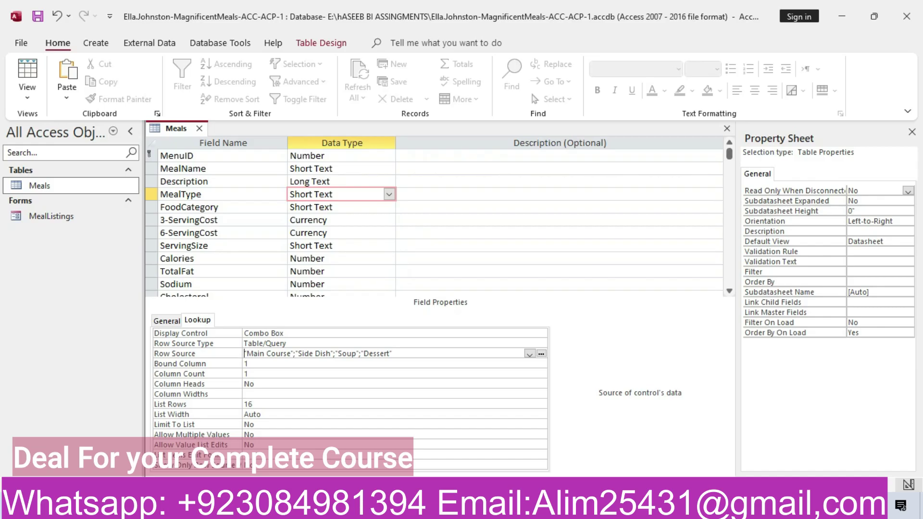
pyautogui.click(541, 425)
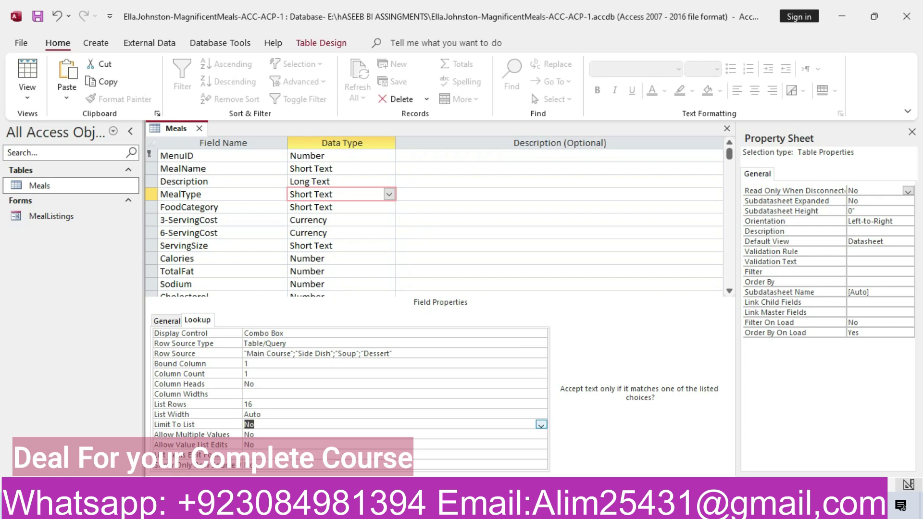
pyautogui.click(541, 424)
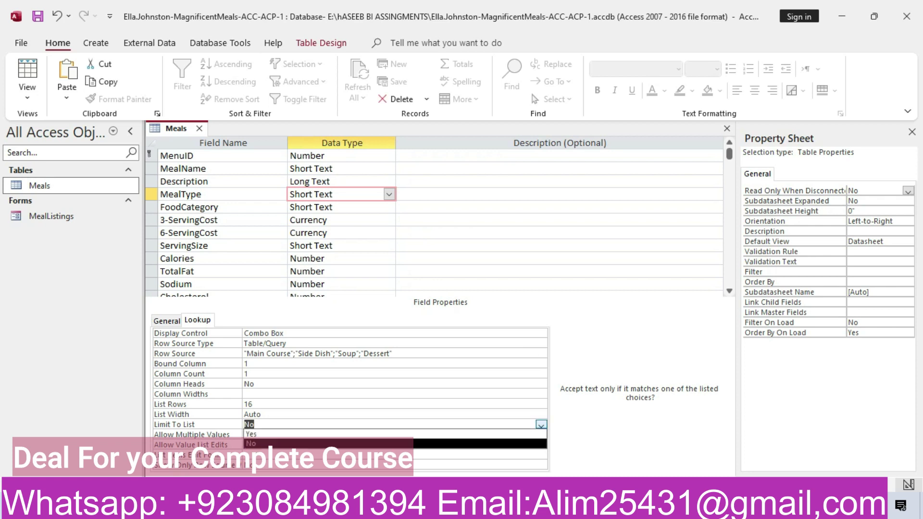
pyautogui.press('Up')
pyautogui.press('Return')
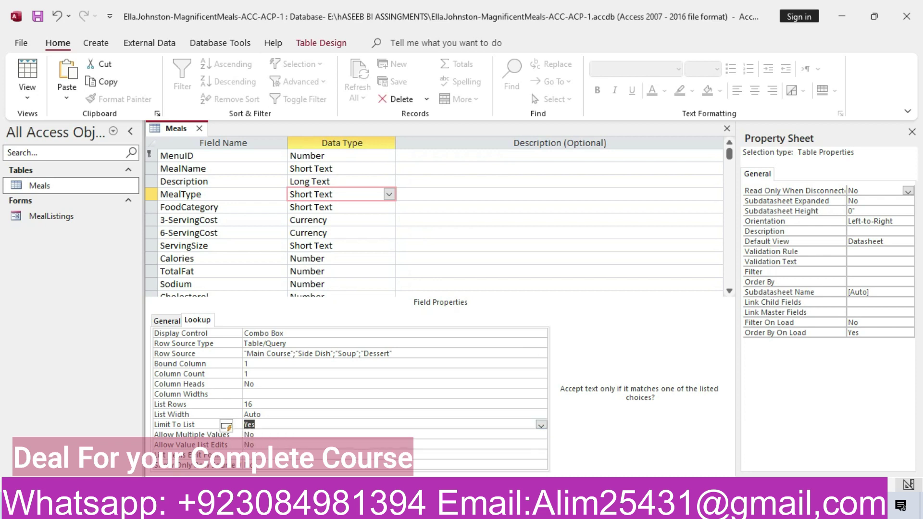
# - Following the SIMnet instructions, update all lookup properties everywhere MealType is used in Access and confirm the update for the MealListings form
pyautogui.hotkey('alt', 'Tab')
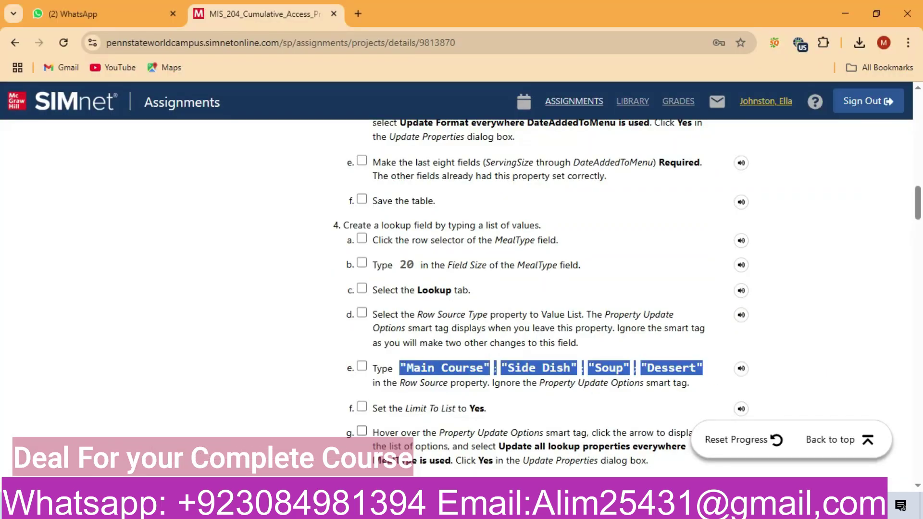
pyautogui.scroll(-4, 627, 298)
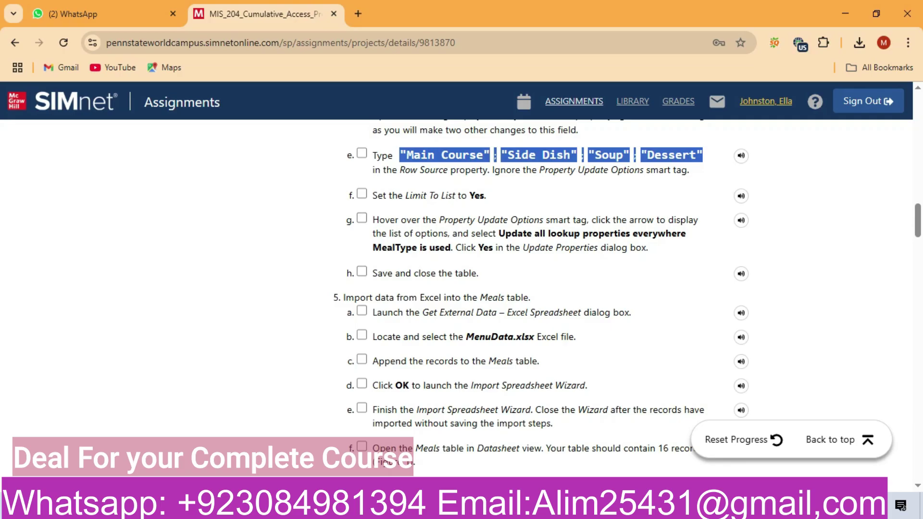
pyautogui.hotkey('alt', 'Tab')
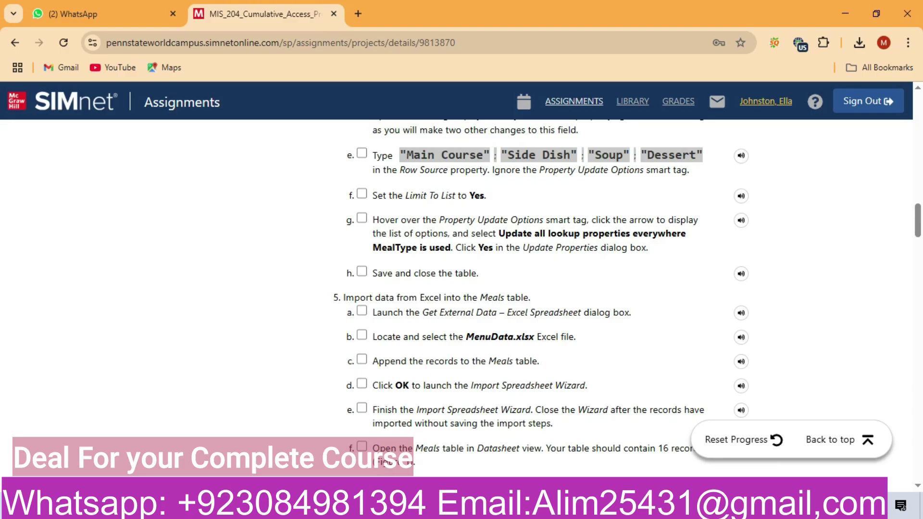
pyautogui.click(231, 427)
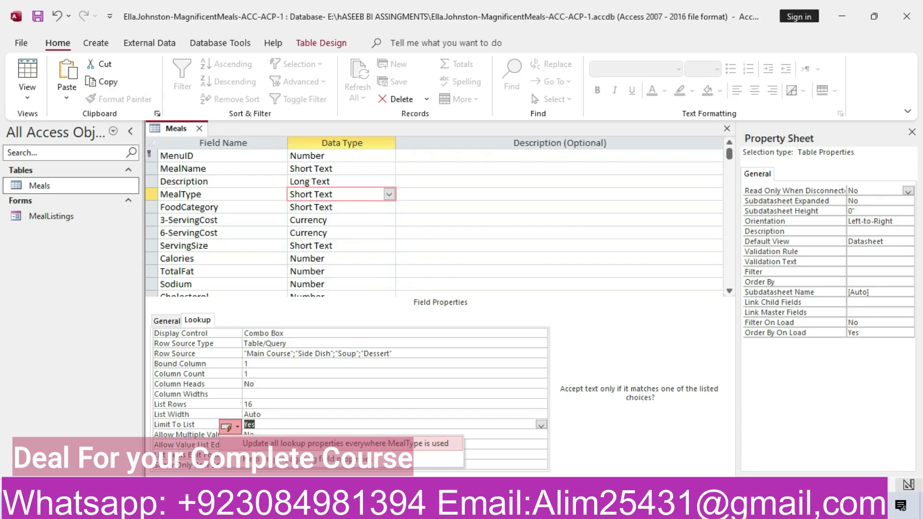
pyautogui.click(345, 444)
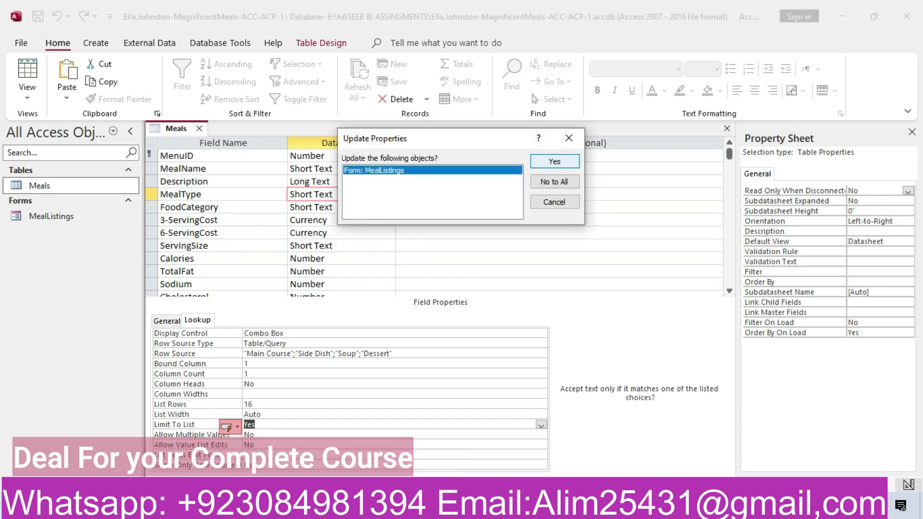
pyautogui.hotkey('alt', 'Tab')
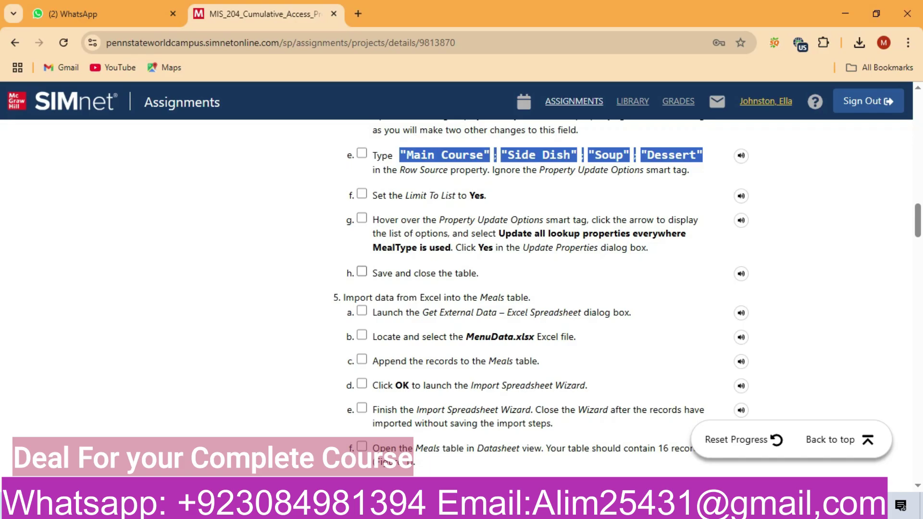
pyautogui.hotkey('alt', 'Tab')
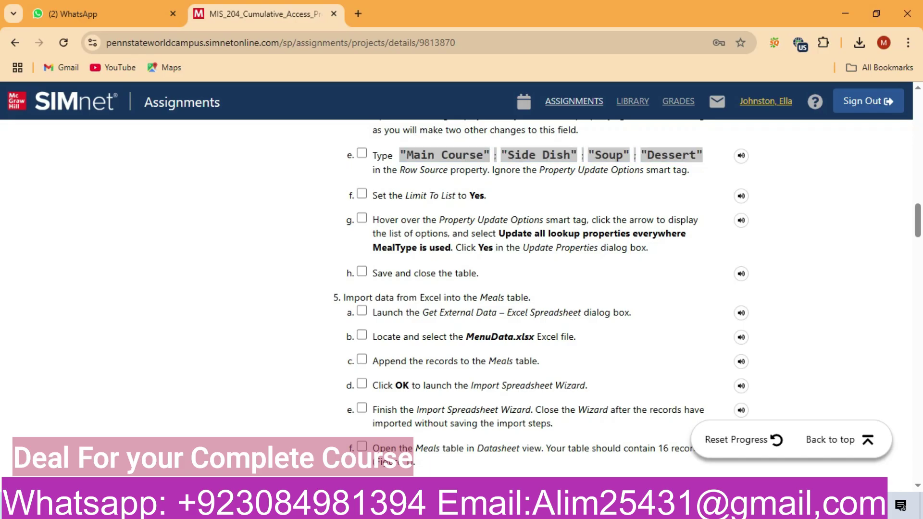
pyautogui.click(554, 161)
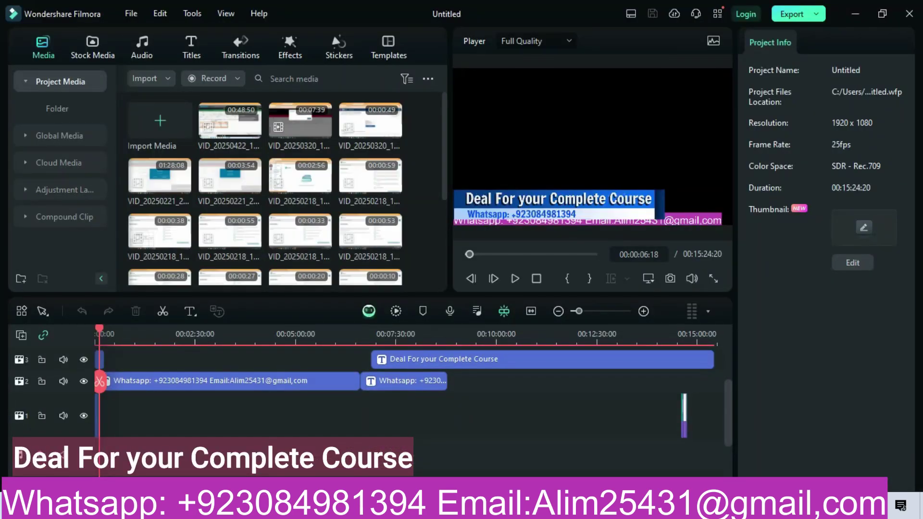
# - Return to SIMnet and look through the remaining project instructions, including the query parameter section, and the project overview
pyautogui.click(247, 507)
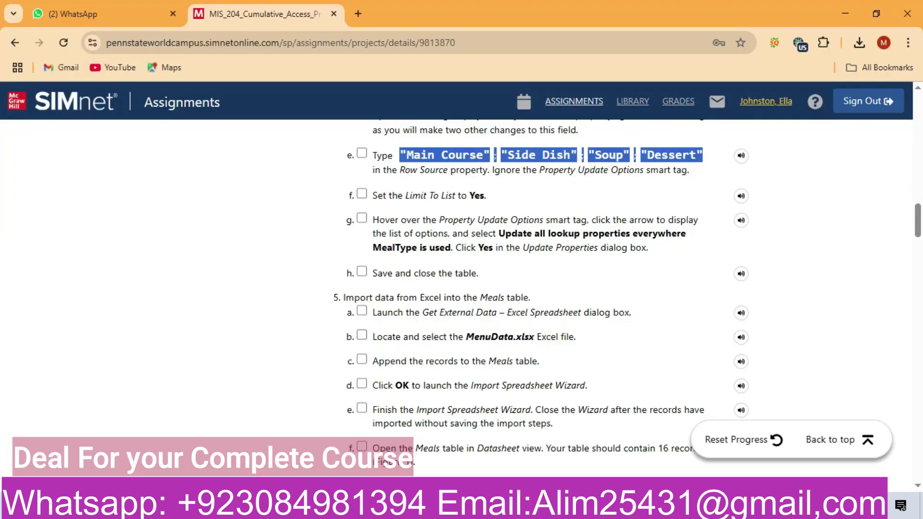
pyautogui.scroll(-15, 529, 293)
pyautogui.scroll(-20, 529, 293)
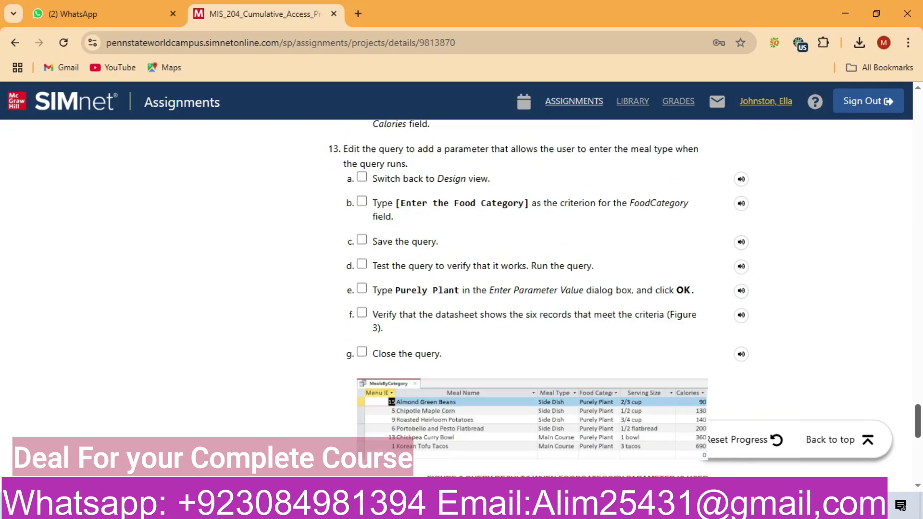
pyautogui.scroll(-9, 528, 293)
pyautogui.scroll(10, 528, 293)
pyautogui.scroll(-6, 528, 293)
pyautogui.scroll(-1, 529, 293)
pyautogui.scroll(20, 529, 293)
pyautogui.scroll(9, 529, 293)
pyautogui.scroll(-4, 529, 293)
pyautogui.scroll(15, 529, 293)
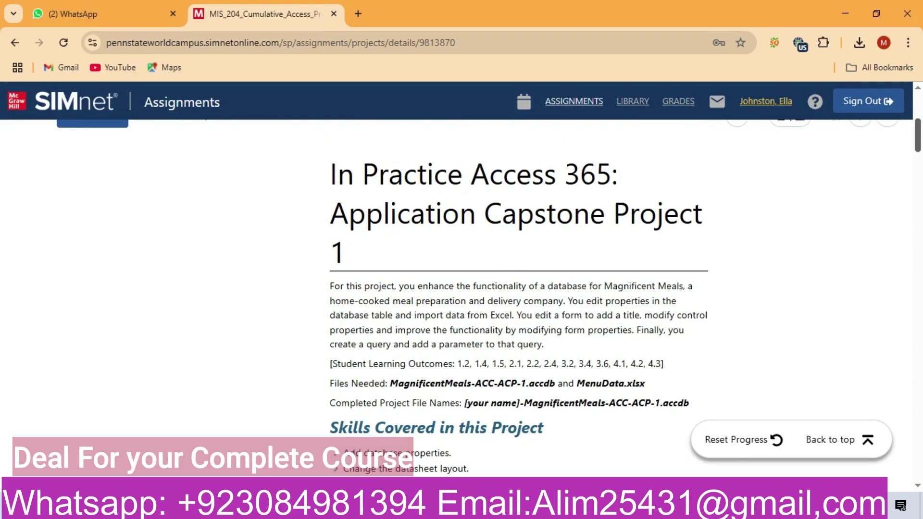